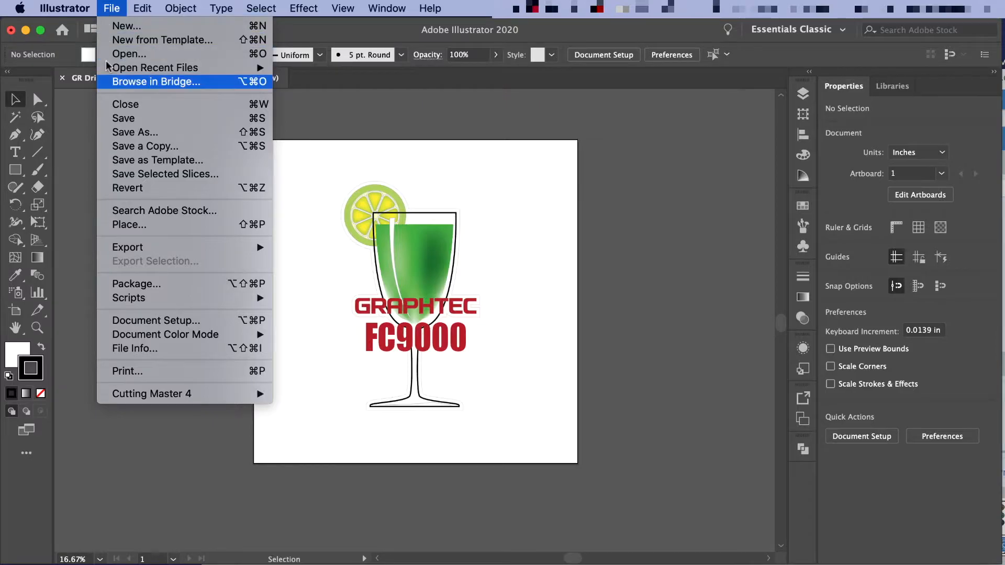
Apply Graphtec 4 Points Type 1 registration marks around the drink design
{"action": "mouse_move", "coordinate": [133, 396]}
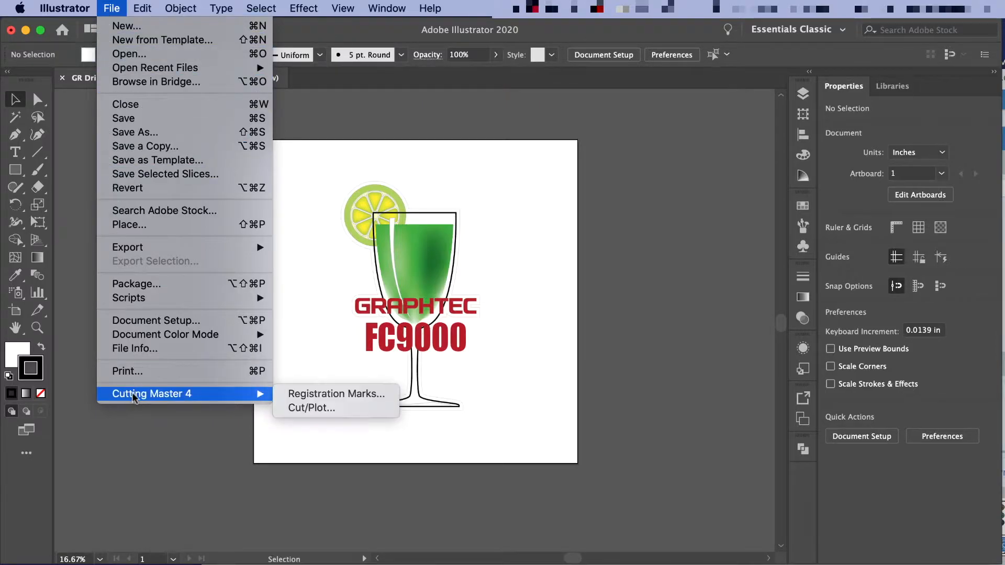
{"action": "left_click", "coordinate": [310, 397]}
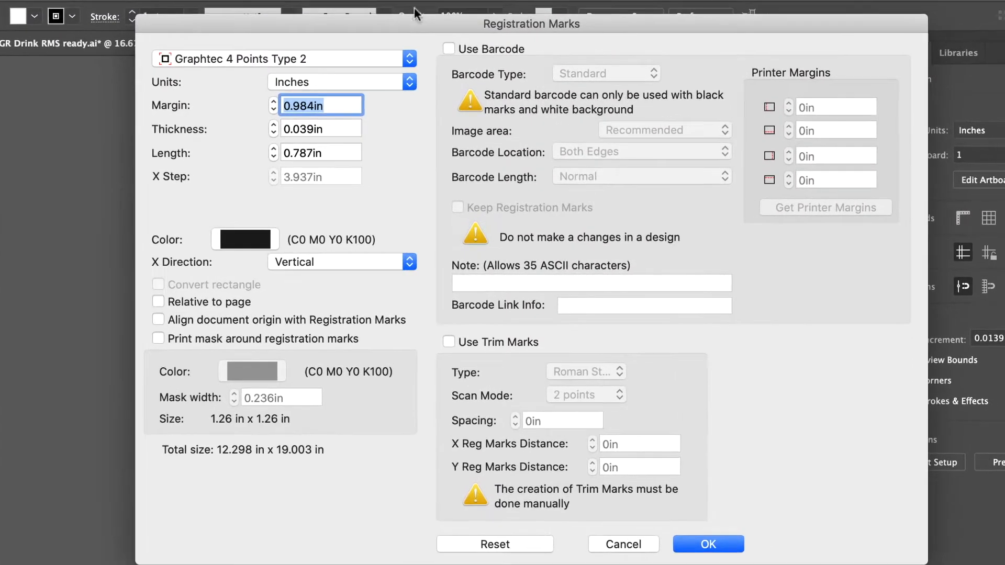
{"action": "left_click", "coordinate": [416, 91]}
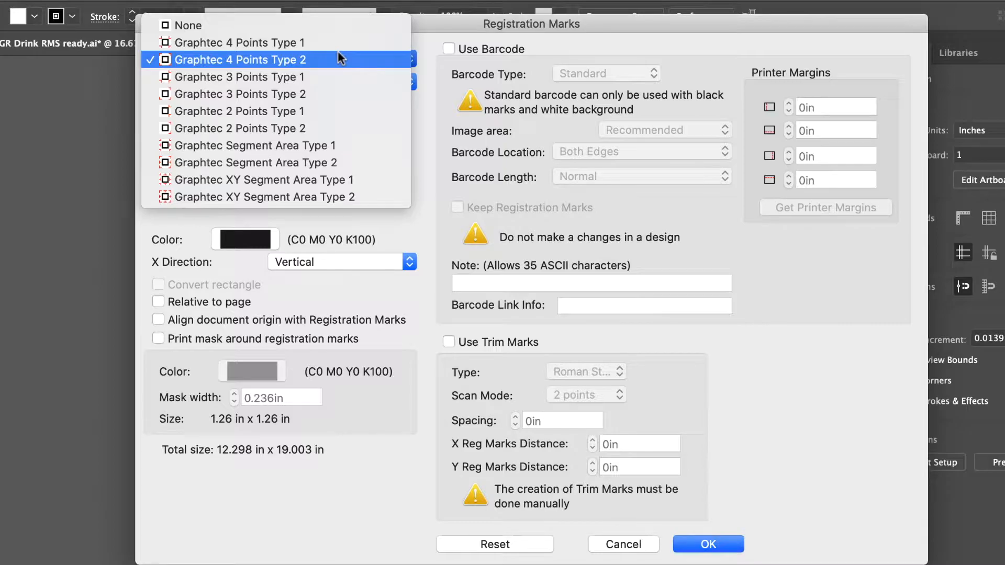
{"action": "left_click", "coordinate": [301, 42]}
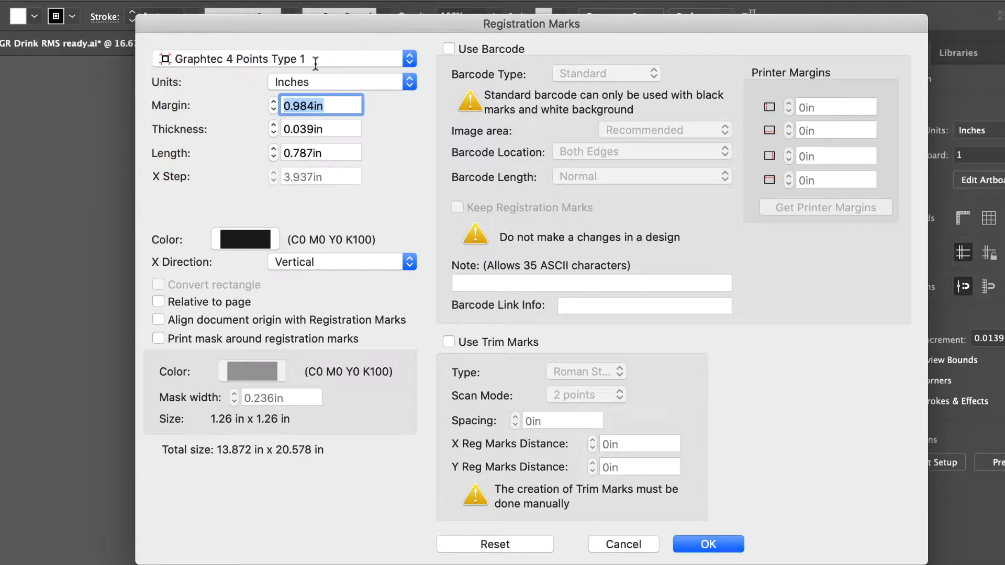
{"action": "left_click", "coordinate": [709, 545]}
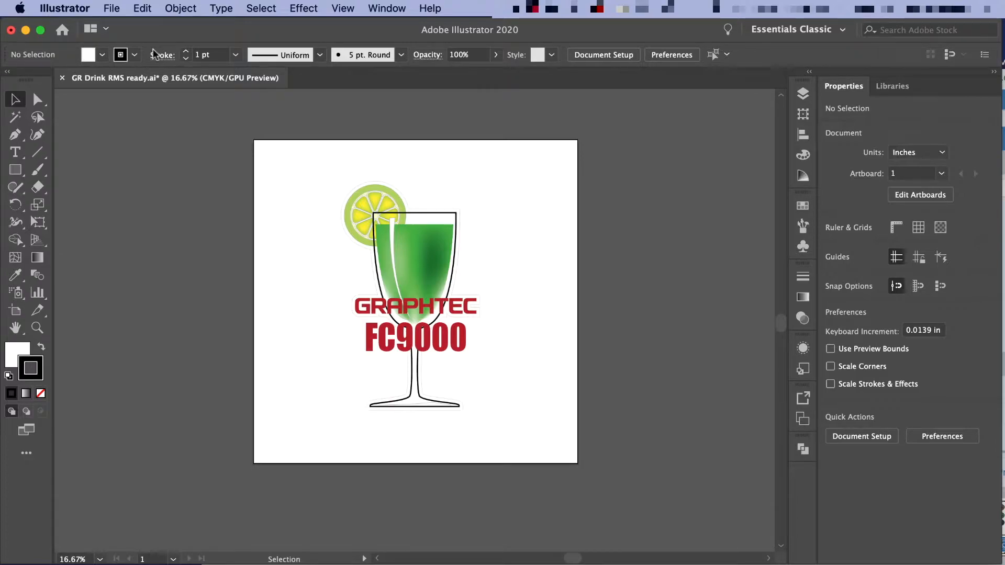
Apply Graphtec 4 Points Type 2 registration marks around the drink design with a 0.984 in margin
{"action": "left_click", "coordinate": [111, 9]}
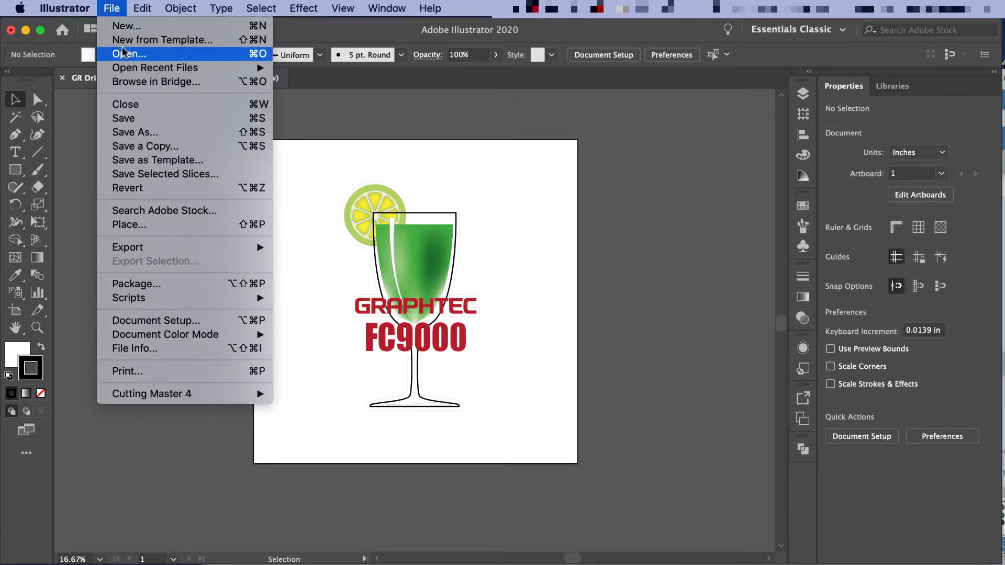
{"action": "mouse_move", "coordinate": [202, 397]}
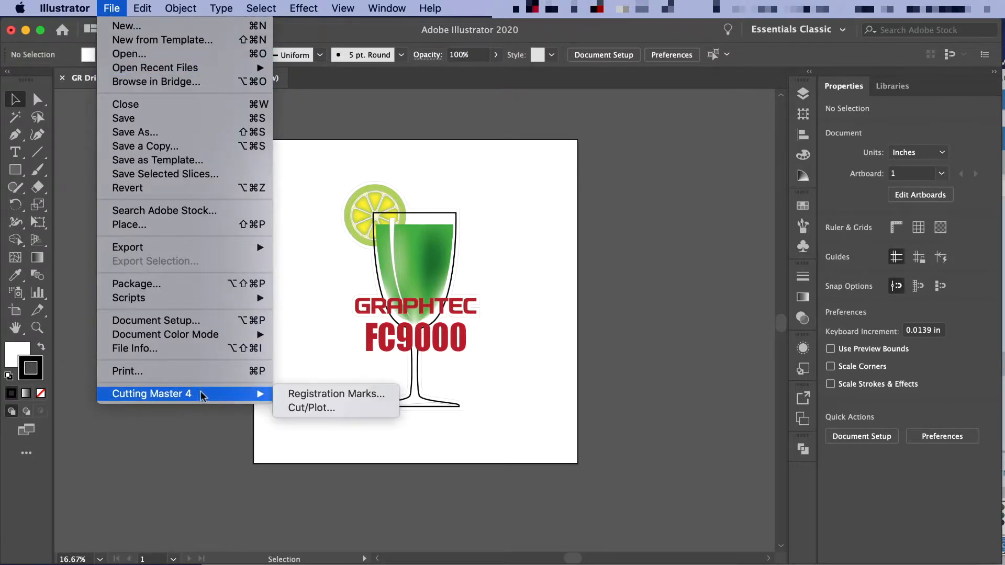
{"action": "left_click", "coordinate": [344, 395]}
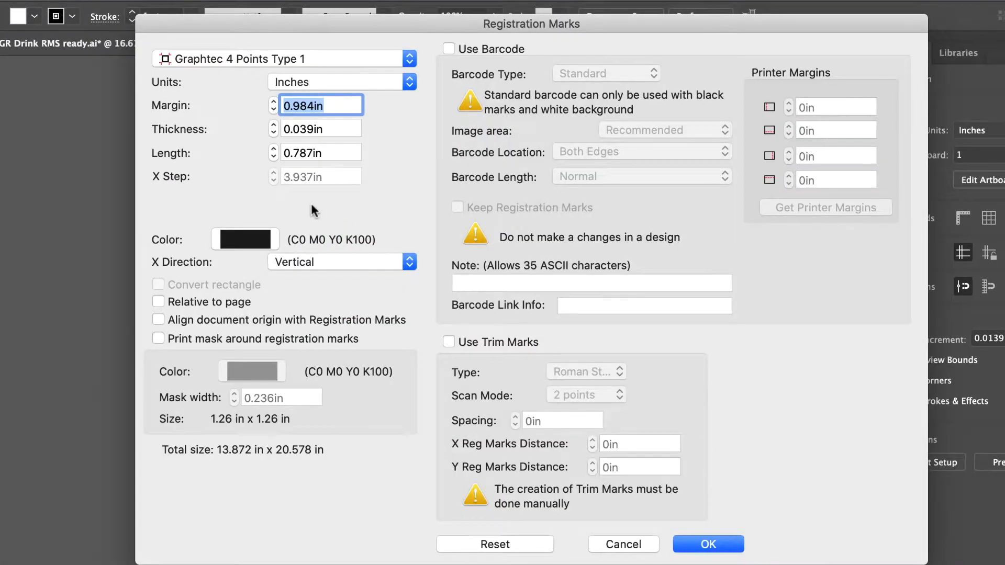
{"action": "left_click", "coordinate": [317, 59]}
{"action": "left_click", "coordinate": [318, 80]}
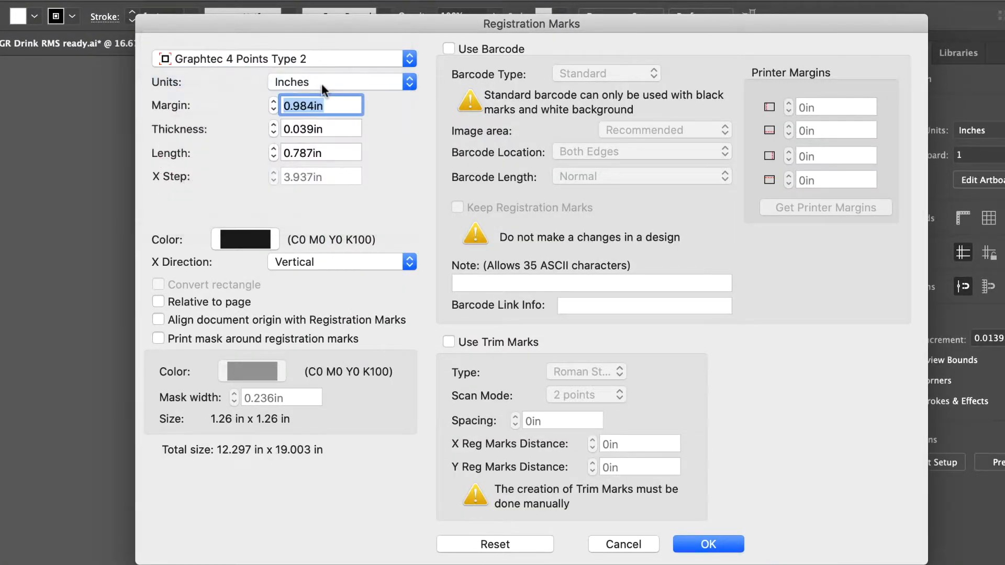
{"action": "left_click", "coordinate": [705, 545]}
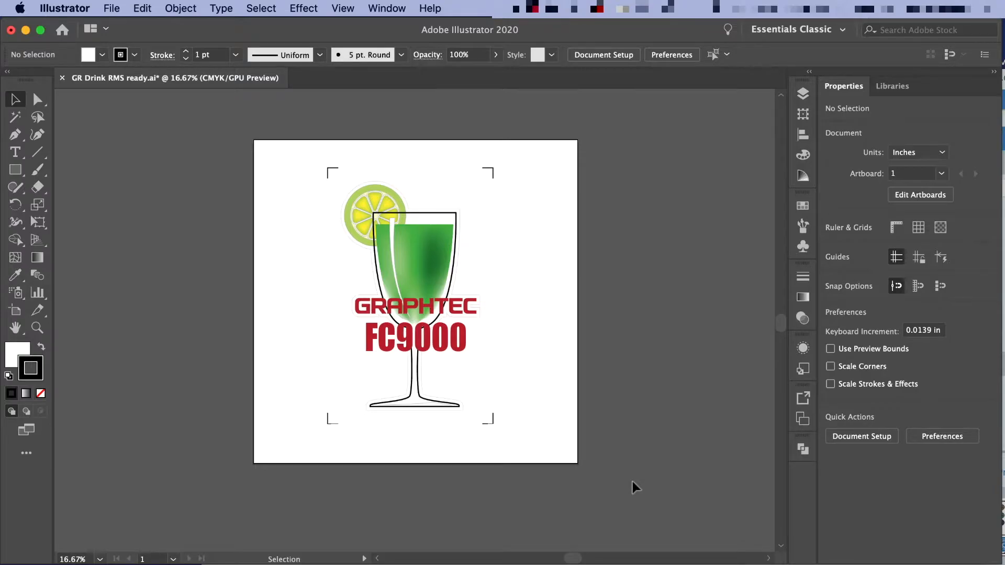
Examine the Cutting Master 4 registration mark options and close them without applying anything
{"action": "left_click", "coordinate": [111, 7]}
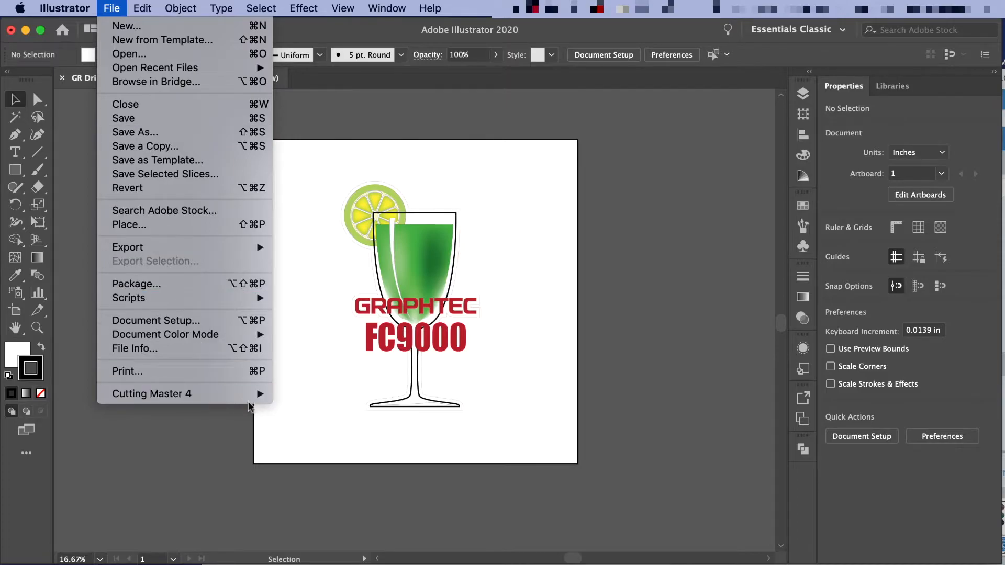
{"action": "mouse_move", "coordinate": [226, 393]}
{"action": "left_click", "coordinate": [323, 397]}
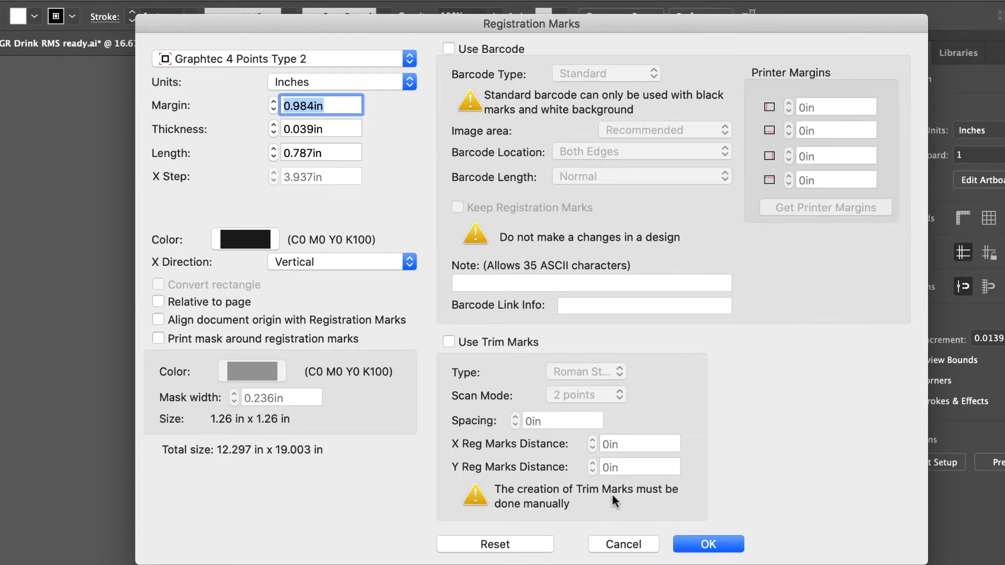
{"action": "left_click", "coordinate": [628, 546]}
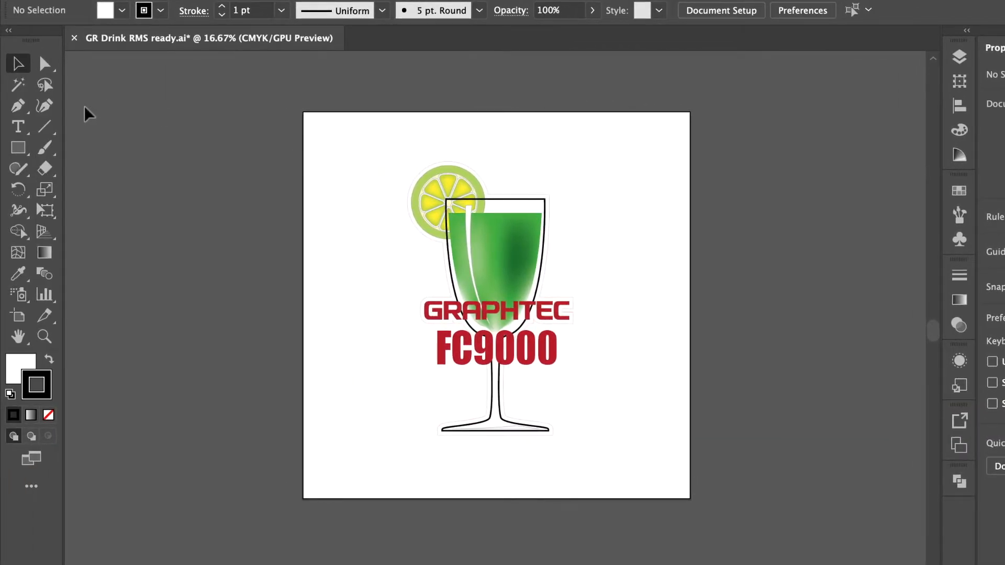
Draw an unfilled rectangle around the drink design and adjust it to about 11.5 x 18.4 in
{"action": "left_click", "coordinate": [18, 148]}
{"action": "left_click_drag", "start_coordinate": [398, 152], "coordinate": [598, 457]}
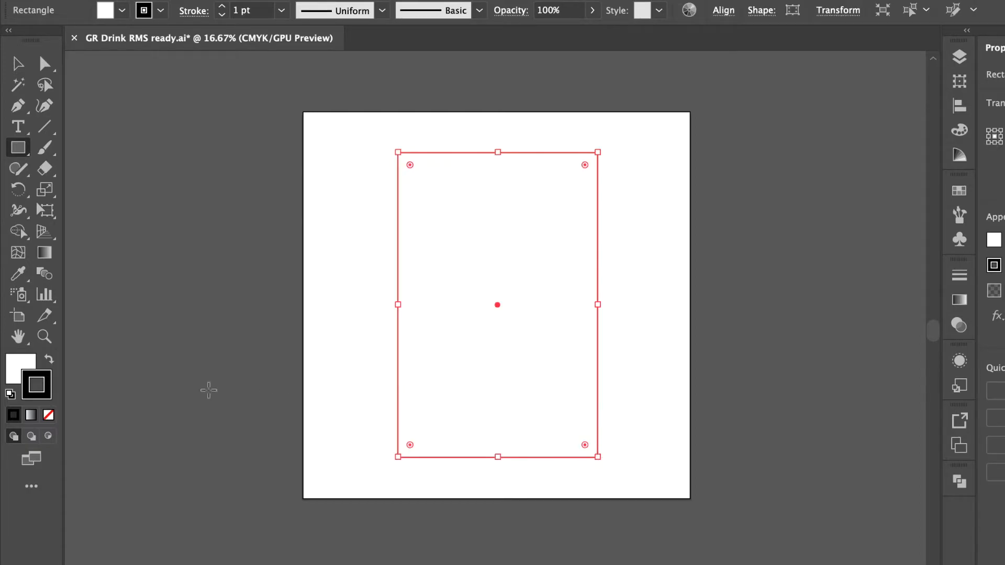
{"action": "left_click", "coordinate": [16, 372]}
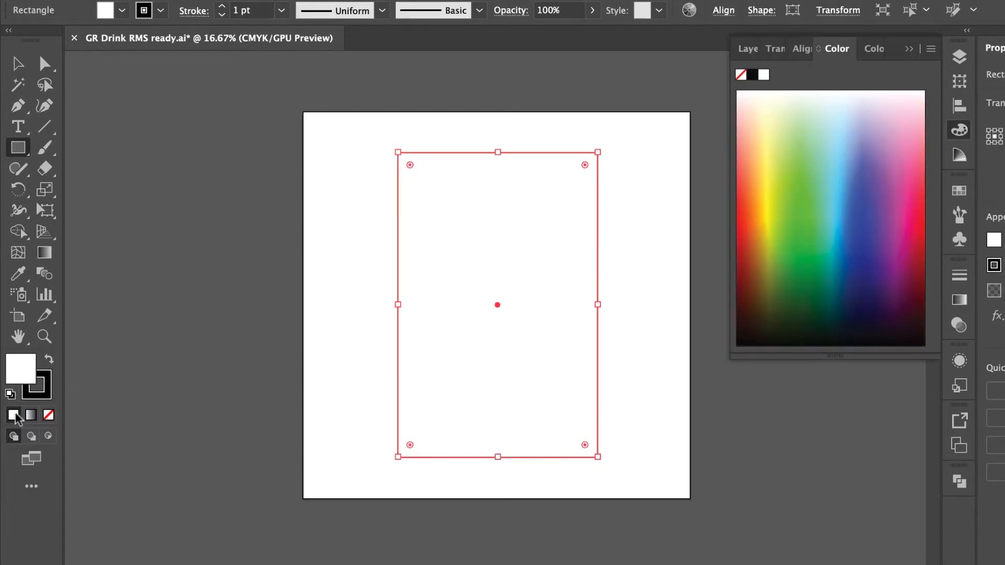
{"action": "left_click", "coordinate": [48, 415]}
{"action": "key", "text": "v"}
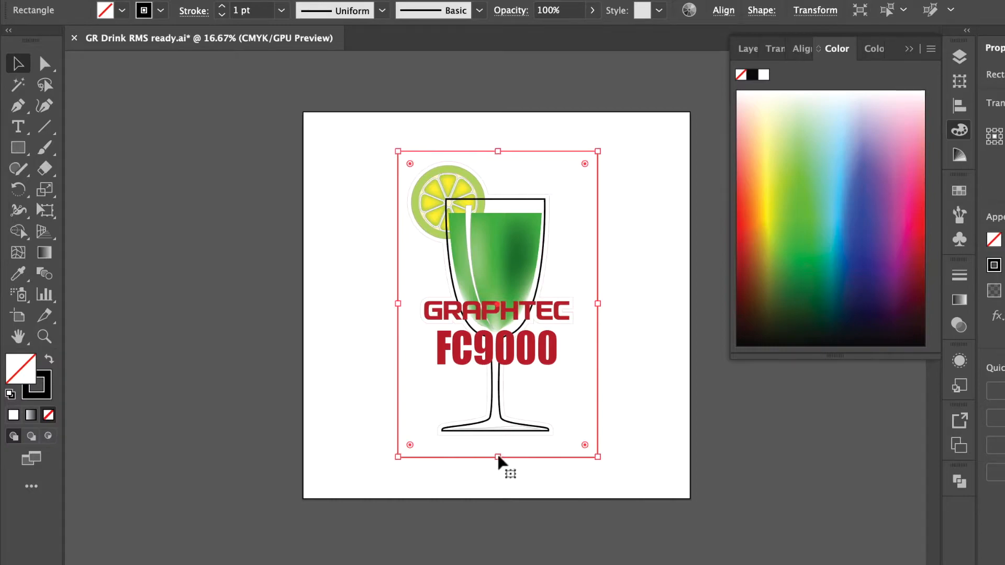
{"action": "left_click_drag", "start_coordinate": [499, 458], "coordinate": [504, 446]}
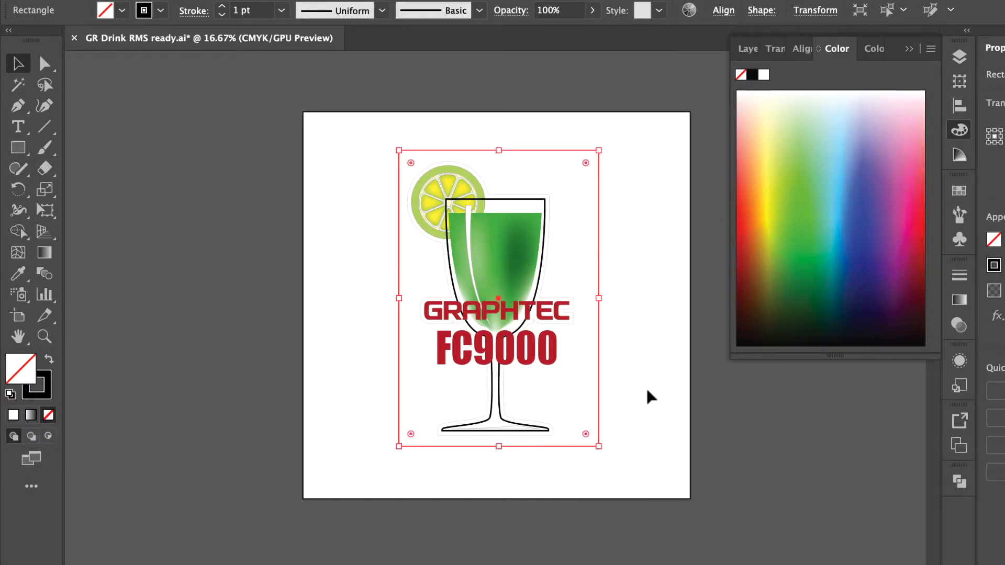
{"action": "left_click_drag", "start_coordinate": [599, 299], "coordinate": [584, 299]}
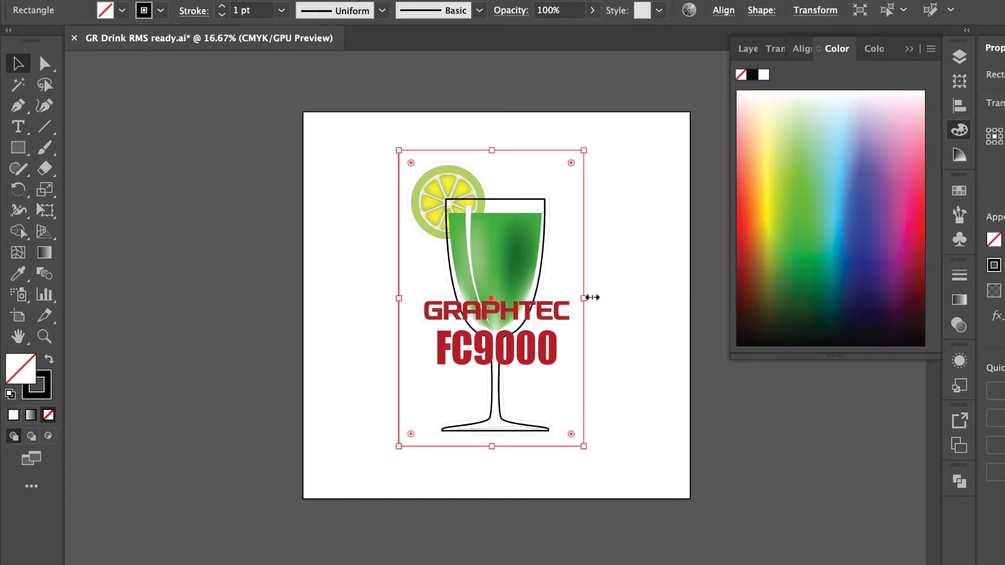
Convert the selected rectangle into Graphtec 4 Points Type 2 registration marks
{"action": "left_click", "coordinate": [128, 1]}
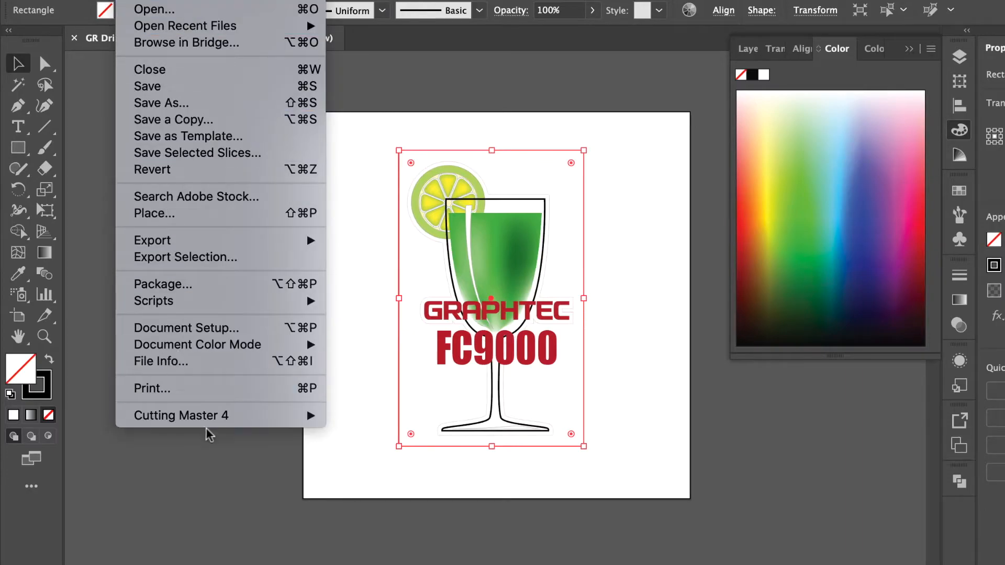
{"action": "mouse_move", "coordinate": [225, 422]}
{"action": "left_click", "coordinate": [356, 415]}
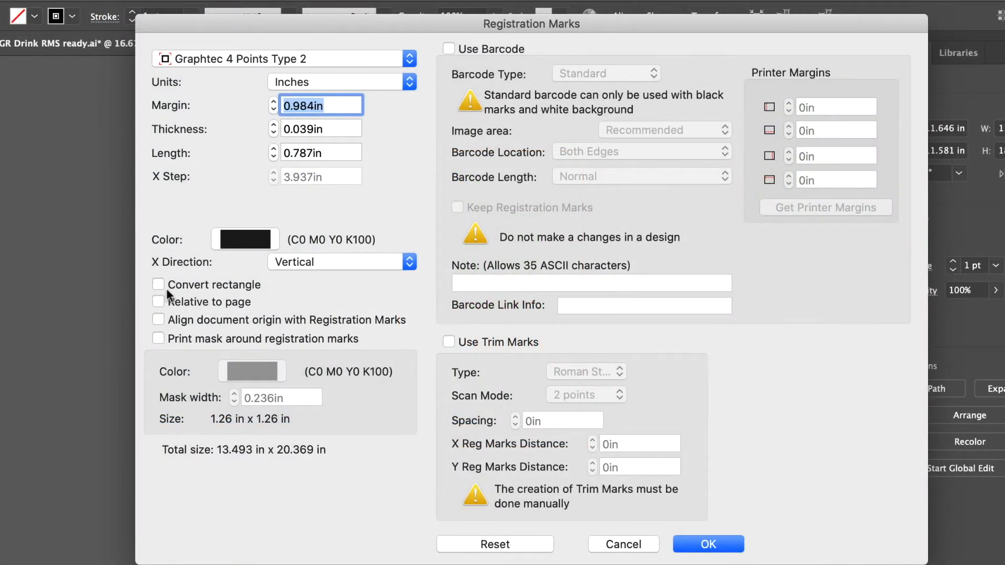
{"action": "left_click", "coordinate": [158, 286]}
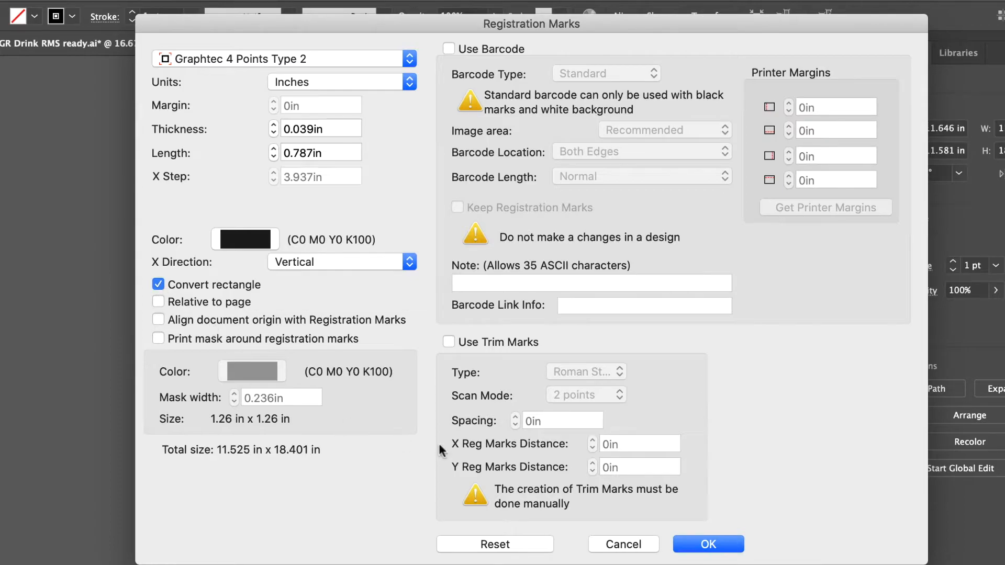
{"action": "left_click", "coordinate": [724, 549]}
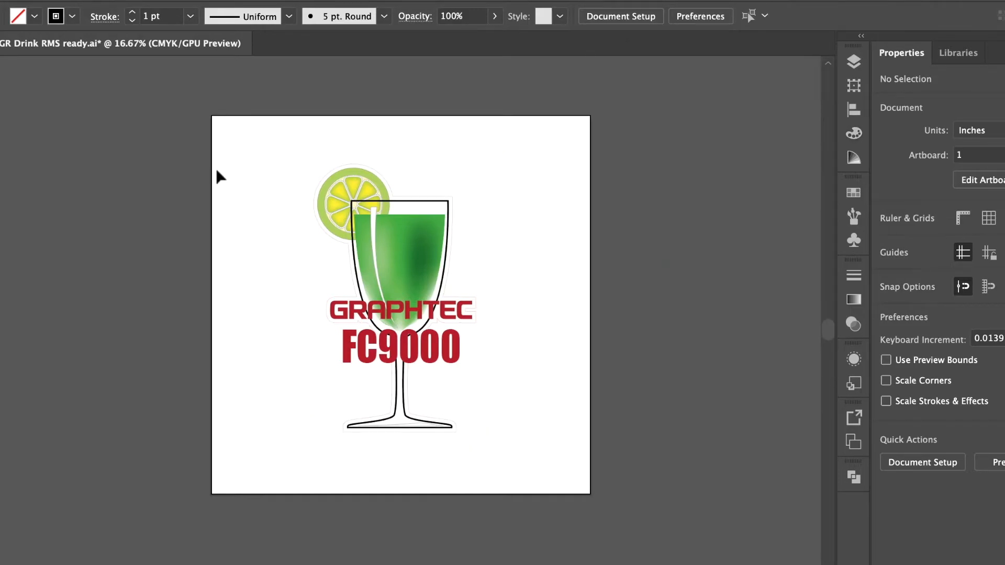
Apply Type 2 registration marks relative to the page with a 0 in margin, and resize the artboard from its lower-right corner
{"action": "left_click", "coordinate": [43, 0]}
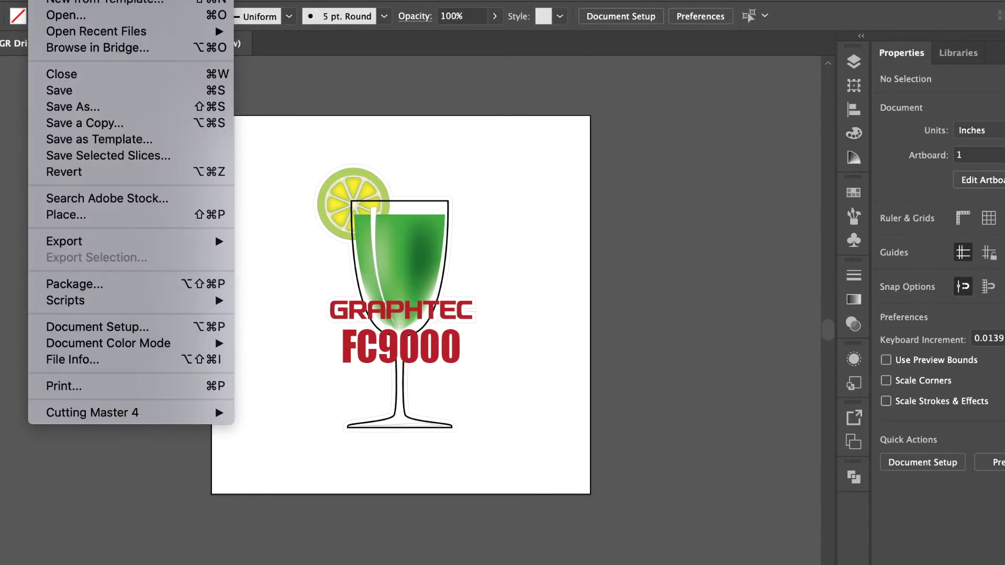
{"action": "mouse_move", "coordinate": [175, 417]}
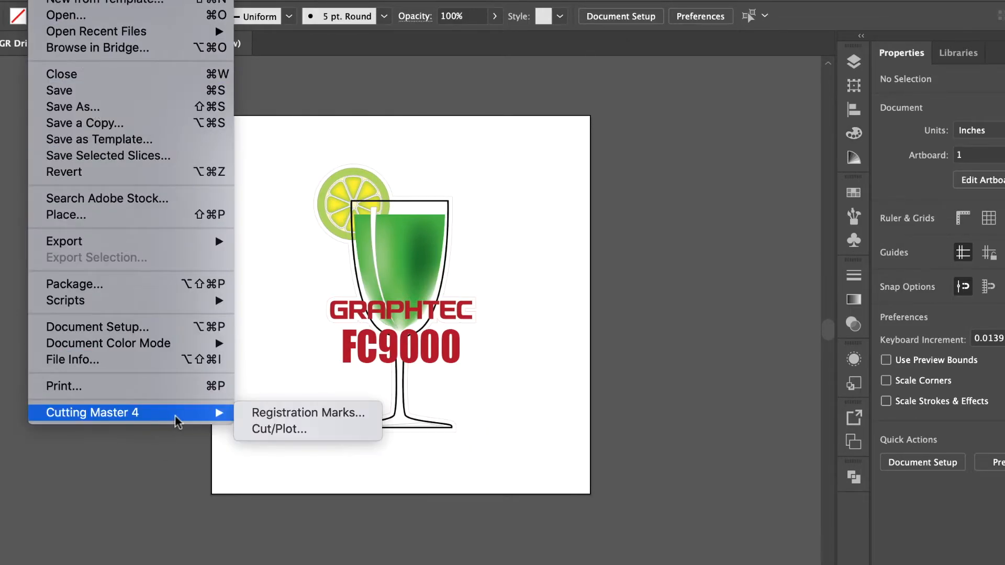
{"action": "left_click", "coordinate": [290, 414]}
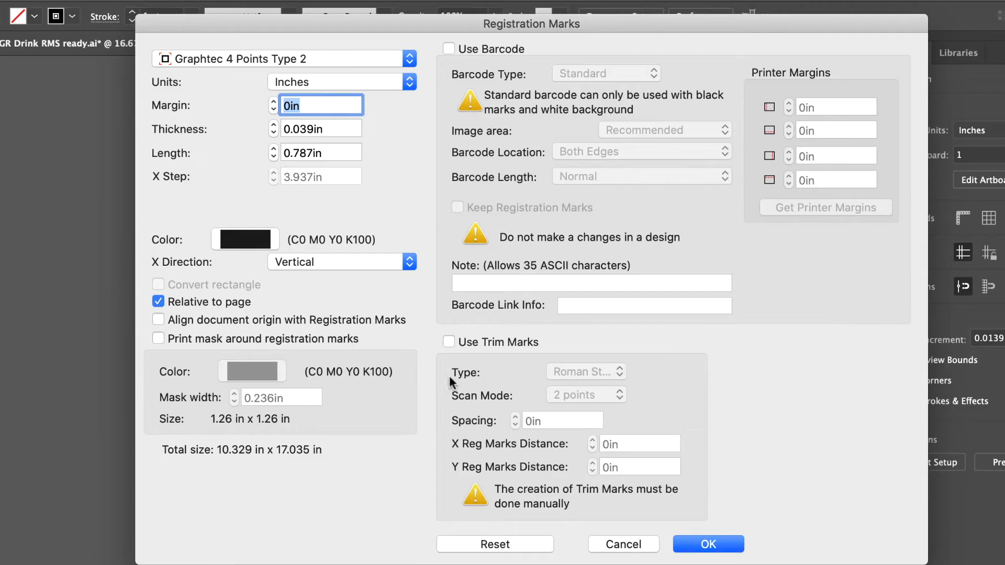
{"action": "left_click", "coordinate": [719, 549]}
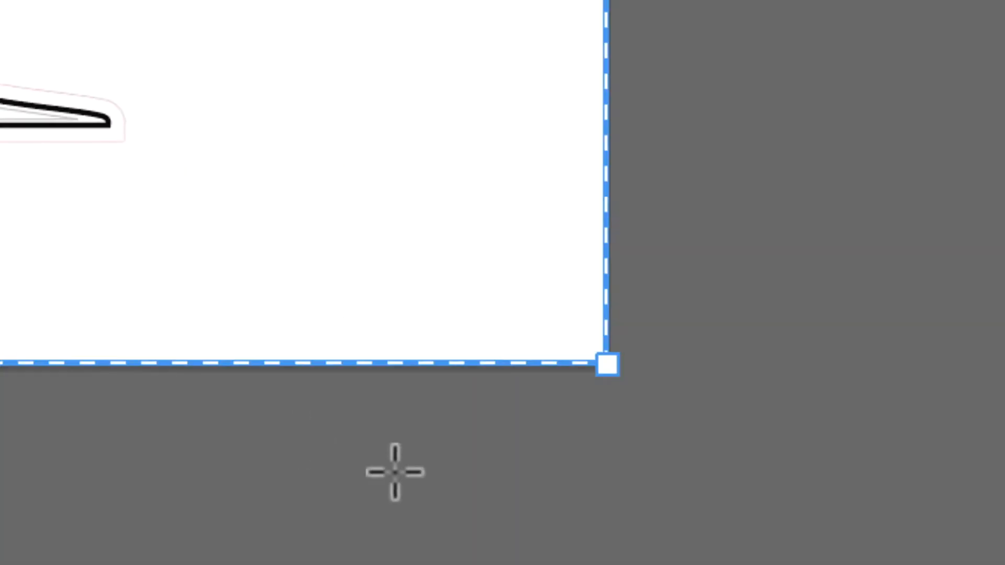
{"action": "left_click_drag", "start_coordinate": [608, 365], "coordinate": [744, 464]}
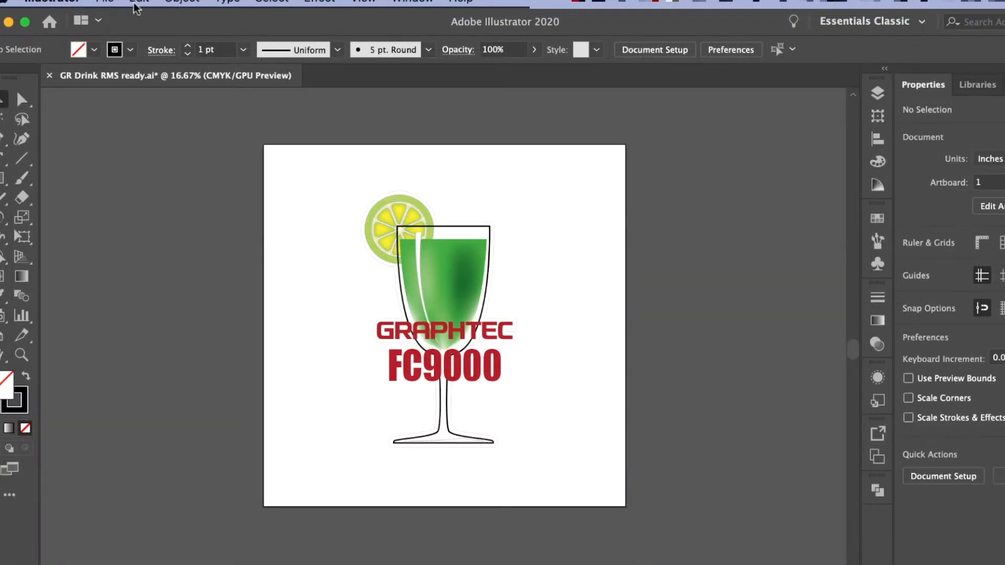
Add Graphtec 4 Points Type 2 registration marks with a 0.984 in margin, 0.039 in thickness and 0.787 in length
{"action": "left_click", "coordinate": [105, 2]}
{"action": "mouse_move", "coordinate": [183, 427]}
{"action": "left_click", "coordinate": [327, 429]}
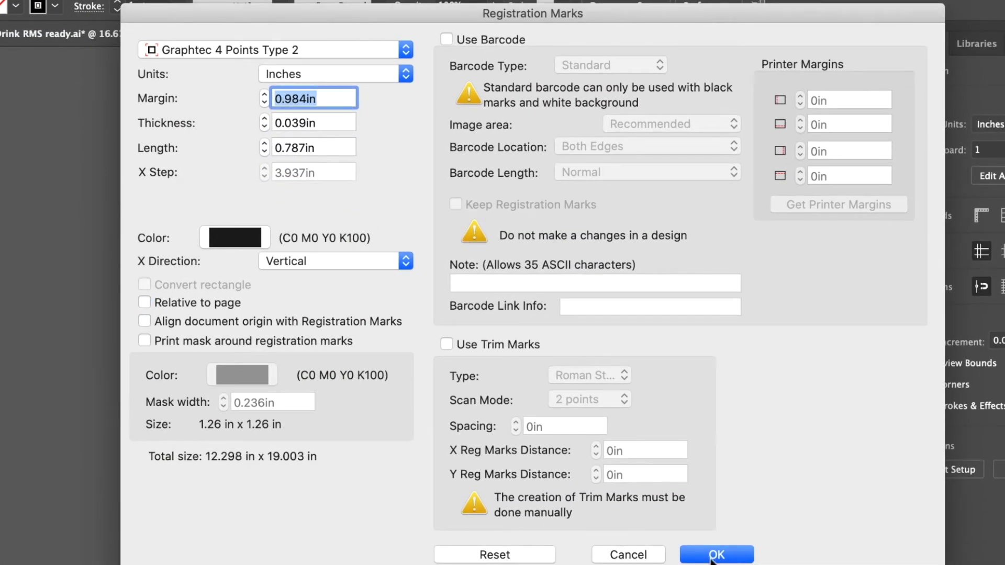
{"action": "left_click", "coordinate": [712, 556]}
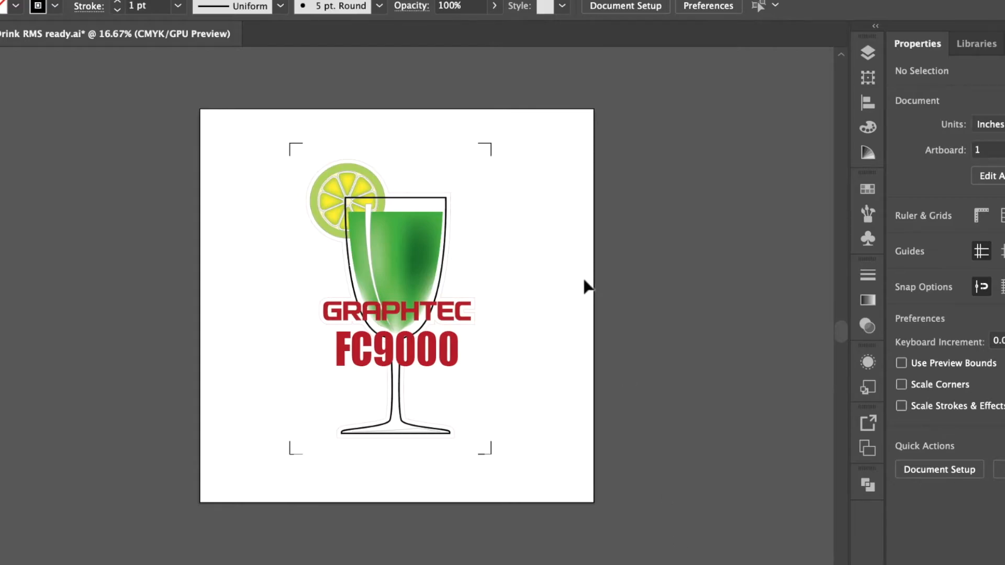
Hide the Cut layer, keeping the Print artwork and registration mark layers shown
{"action": "left_click", "coordinate": [869, 53]}
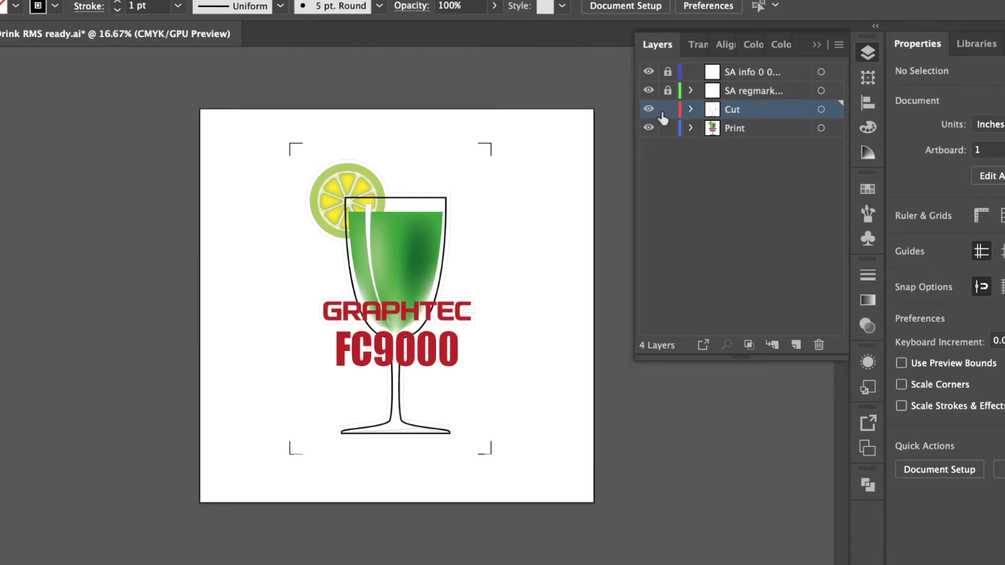
{"action": "left_click", "coordinate": [649, 110]}
{"action": "left_click", "coordinate": [818, 46]}
{"action": "left_click", "coordinate": [24, 1]}
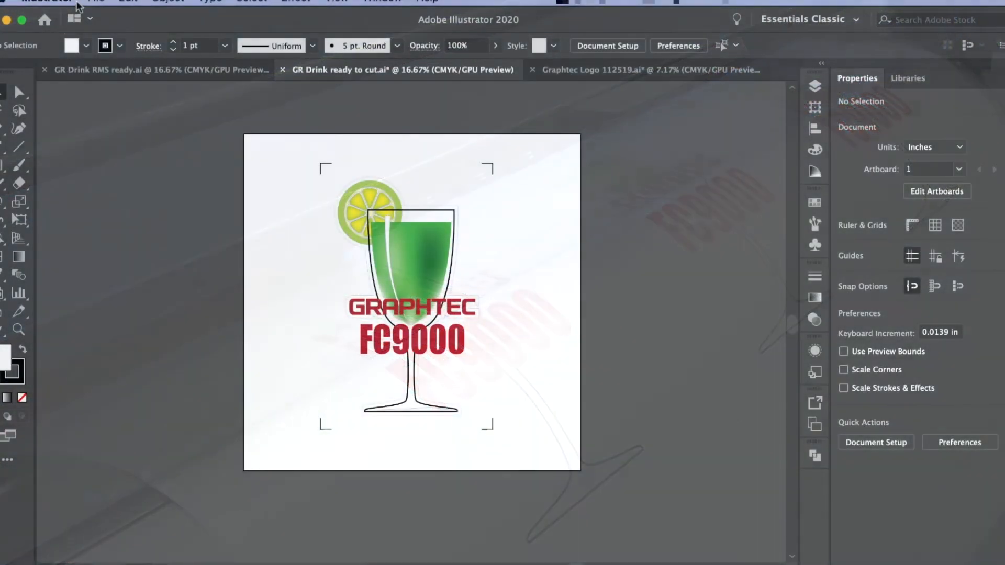
Set up a Cutting Master 4 Cut/Plot job by layer with the Print layer excluded and only Cut enabled, and return to the media and job size settings
{"action": "left_click", "coordinate": [95, 1]}
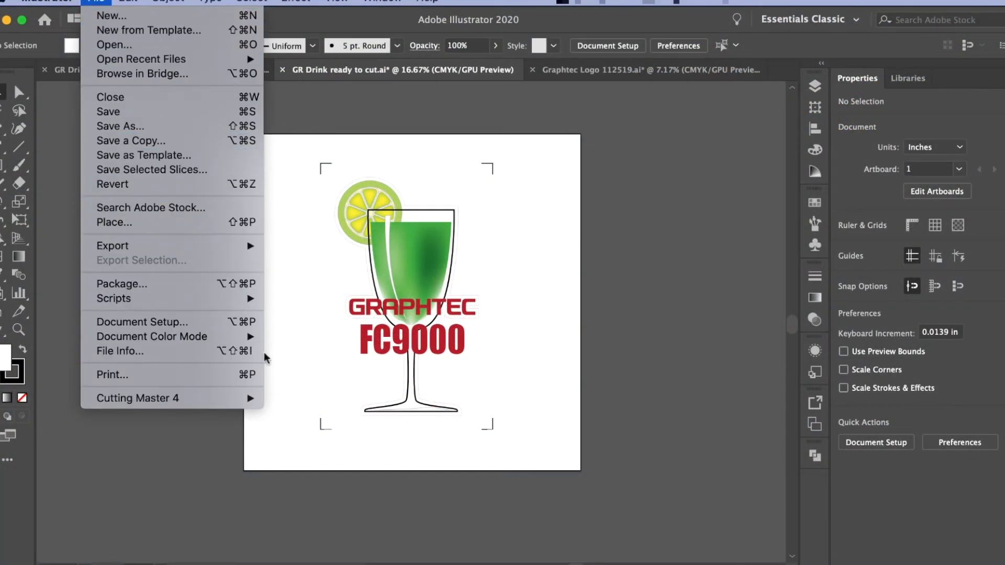
{"action": "mouse_move", "coordinate": [262, 398]}
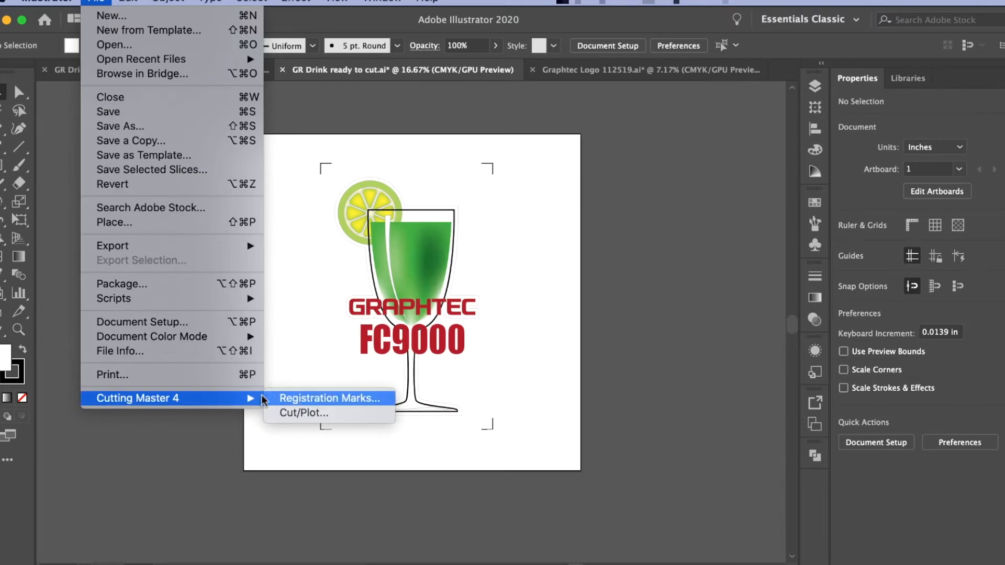
{"action": "left_click", "coordinate": [311, 413]}
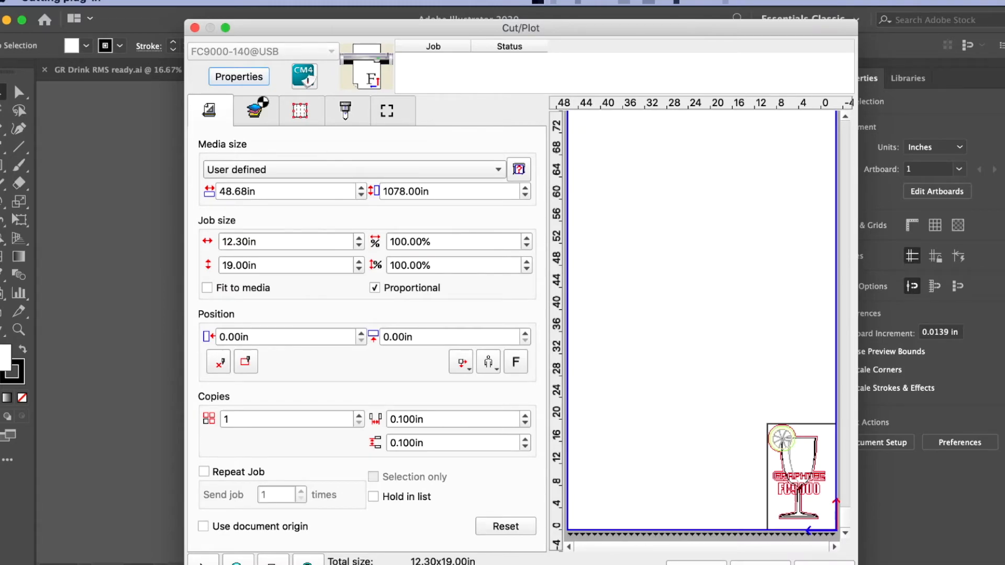
{"action": "left_click", "coordinate": [257, 109]}
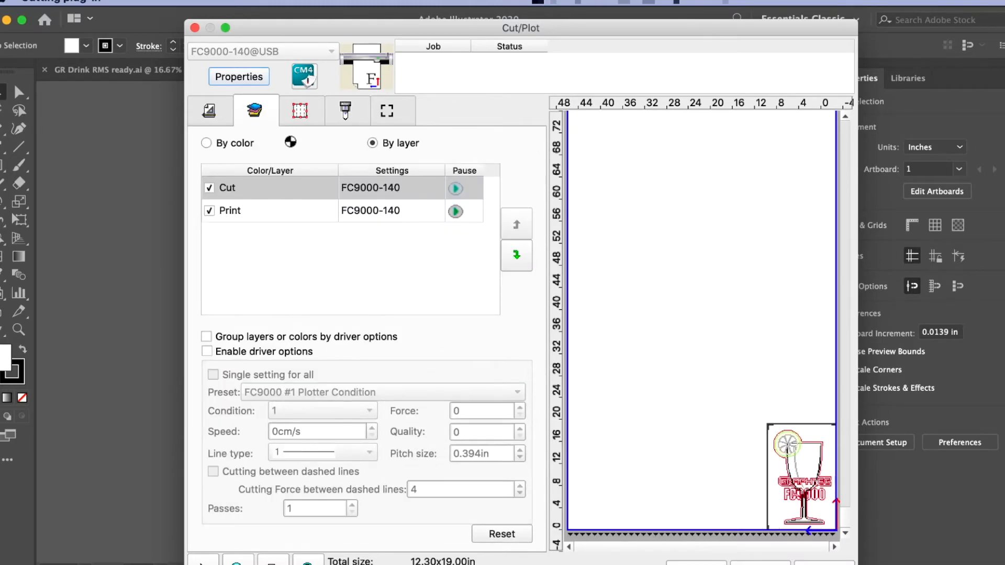
{"action": "left_click", "coordinate": [209, 210]}
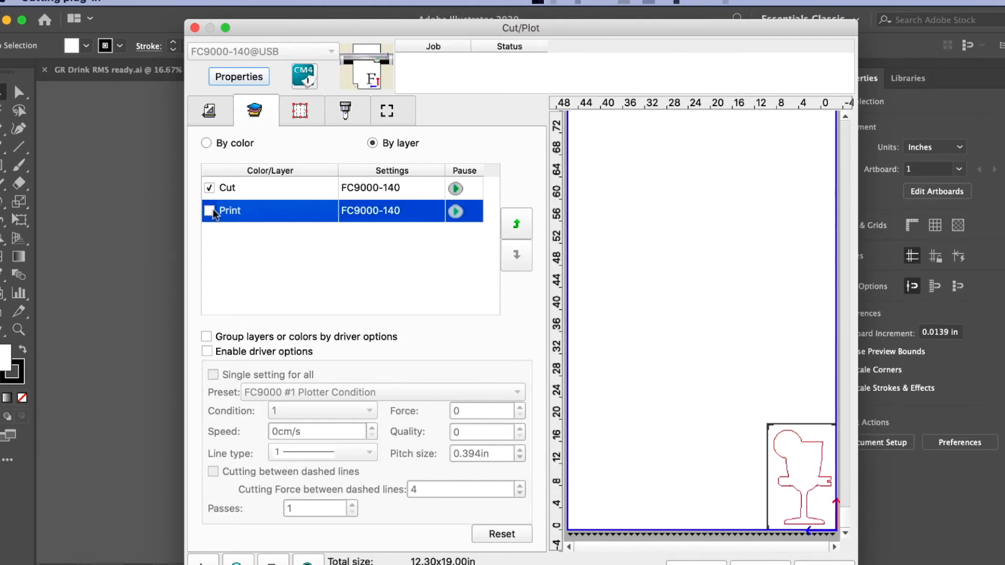
{"action": "left_click", "coordinate": [267, 189]}
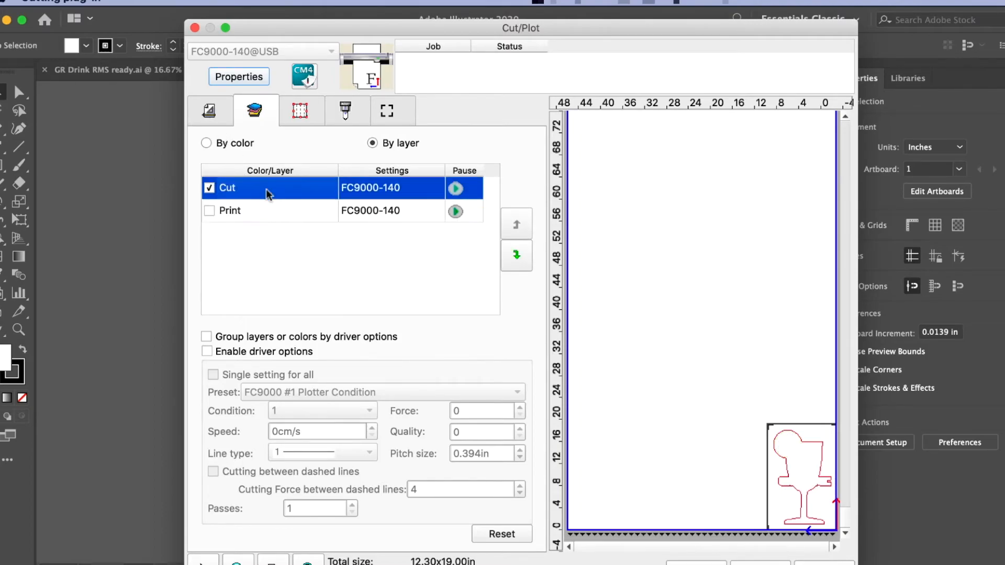
{"action": "left_click", "coordinate": [208, 110]}
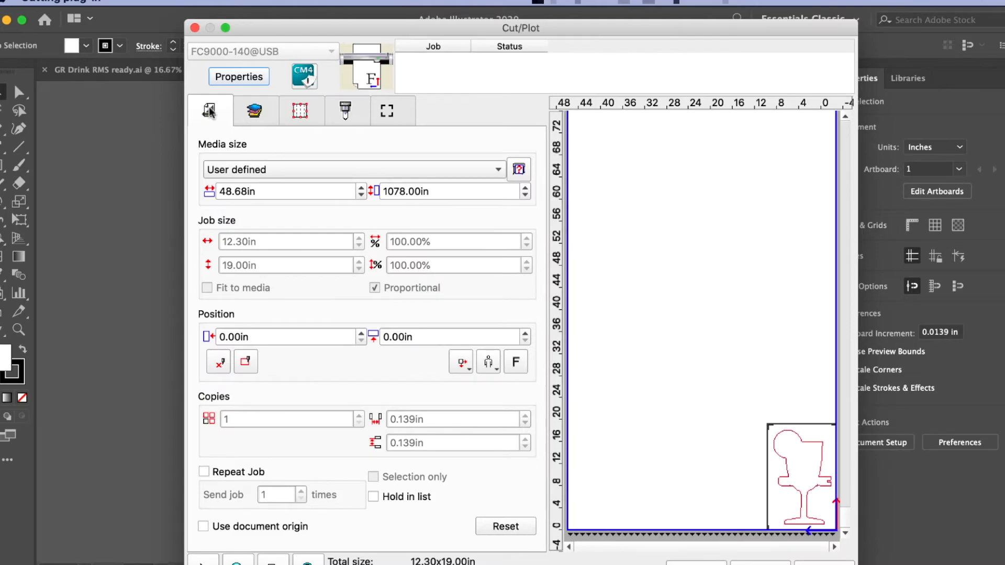